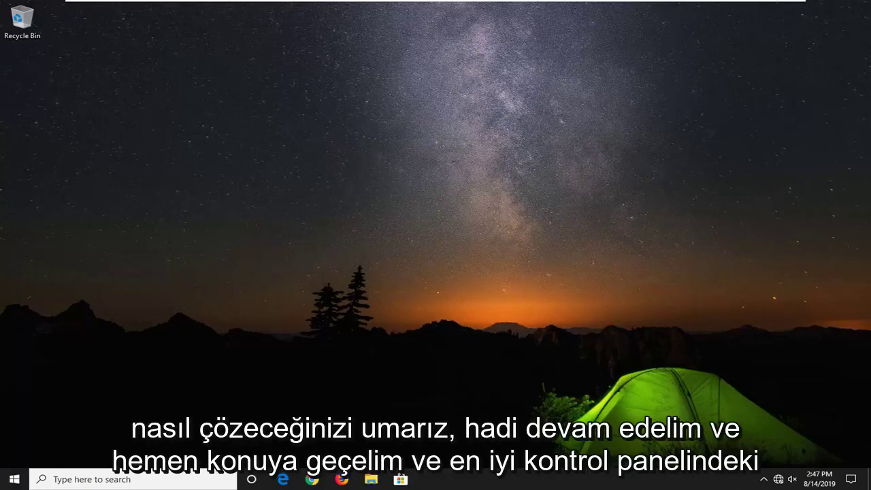
Step: Search the Start menu for 'control panel' and launch Control Panel
click(6, 480)
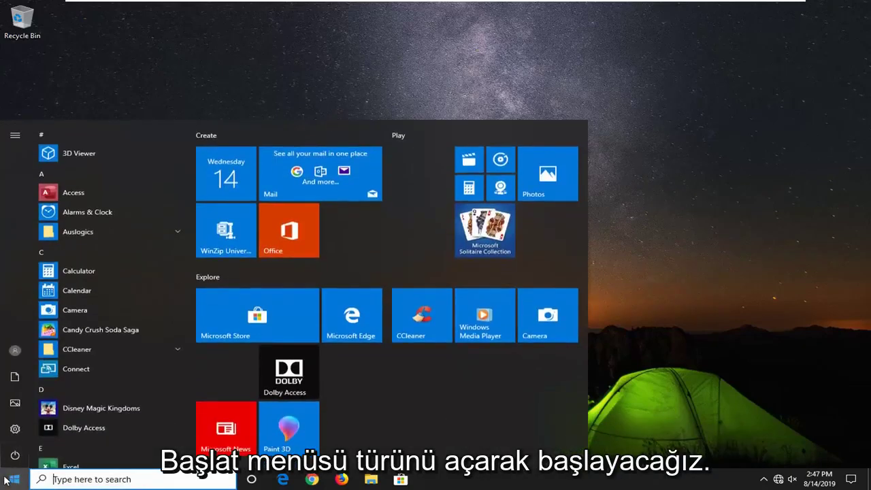
text(control )
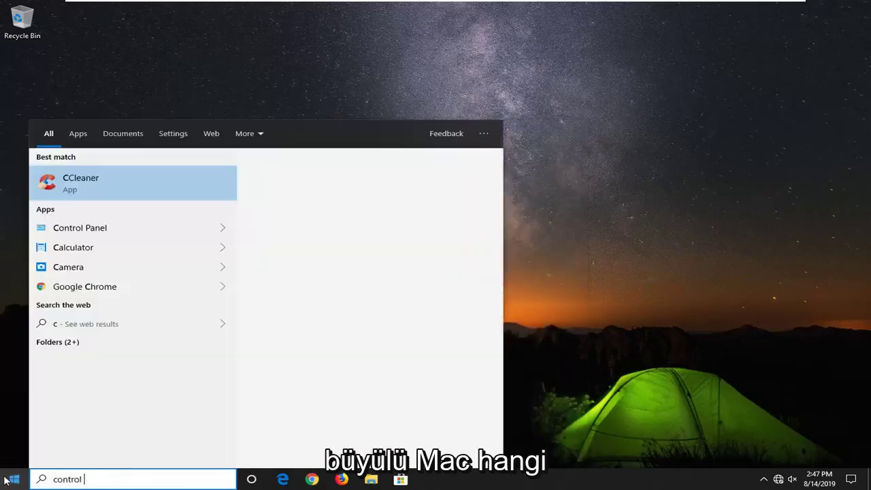
text(panel)
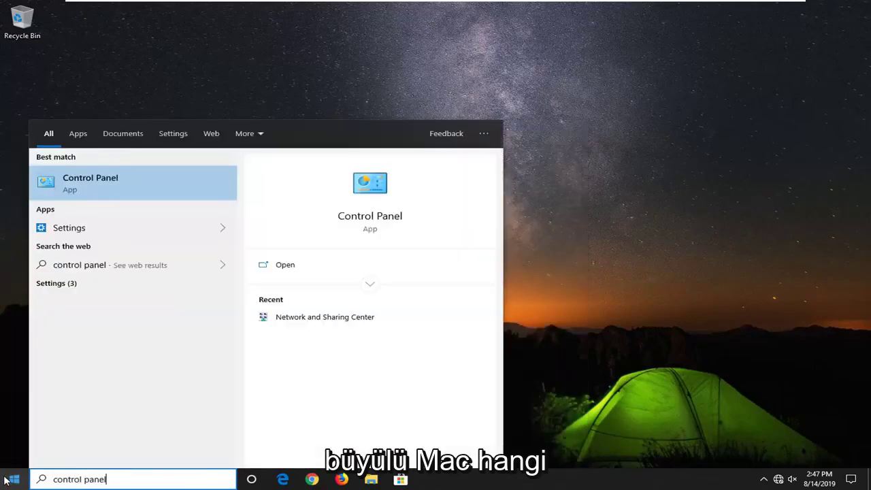
click(77, 192)
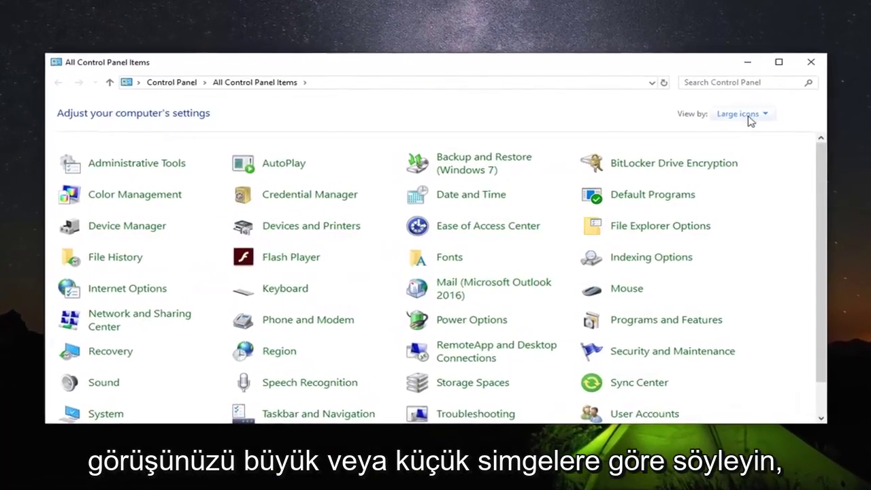
Step: Keep the Large icons view and edit the High performance plan's settings in Power Options
click(749, 117)
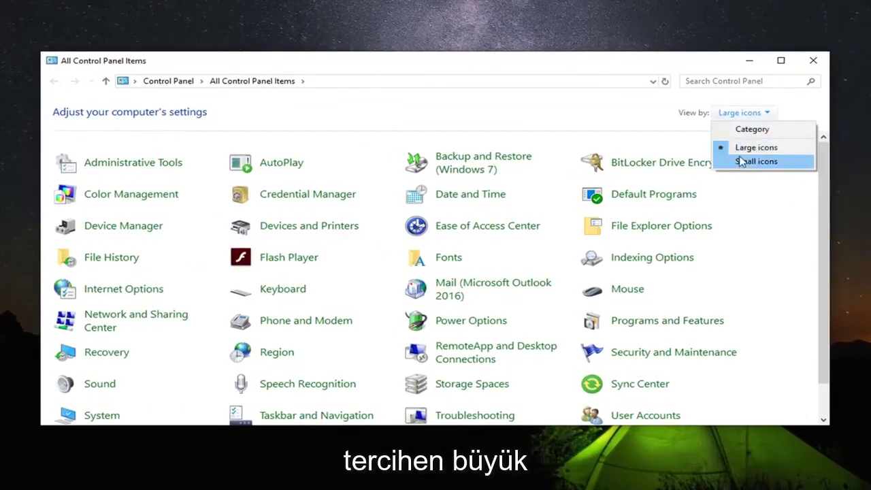
click(562, 124)
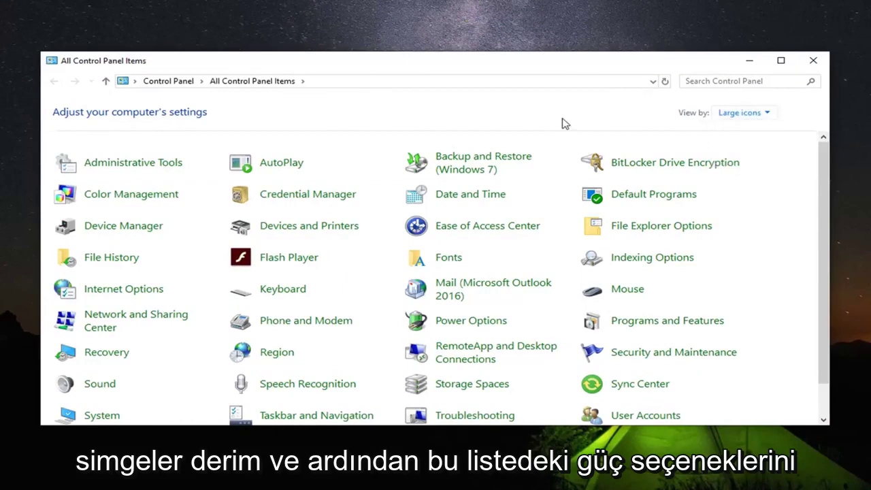
click(467, 325)
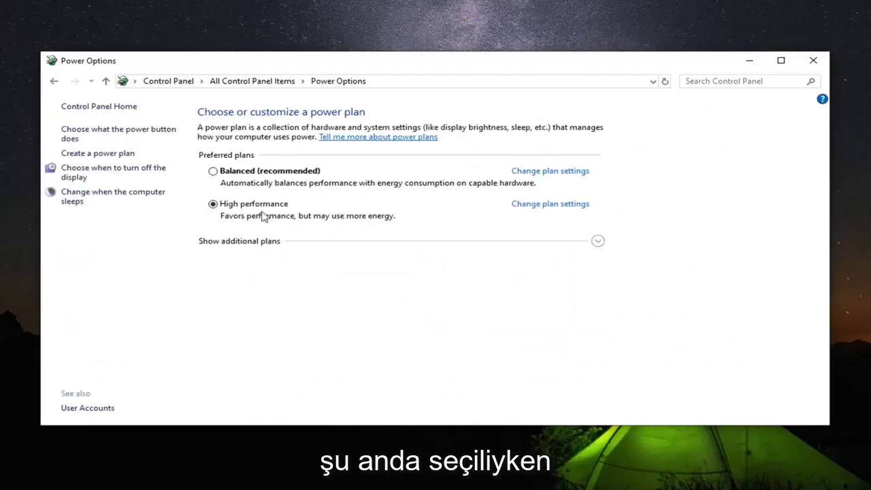
click(543, 207)
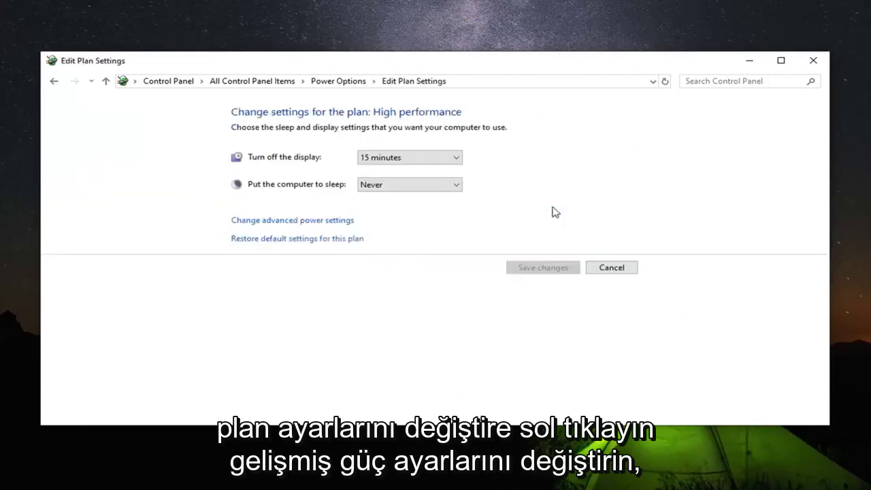
Step: Open the plan's advanced power settings and expand Wireless Adapter Settings > Power Saving Mode
click(341, 223)
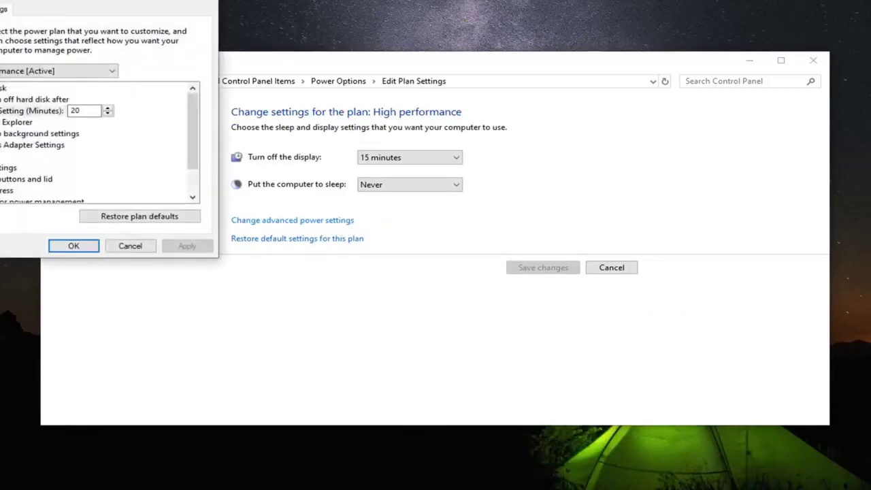
drag(117, 4, 396, 79)
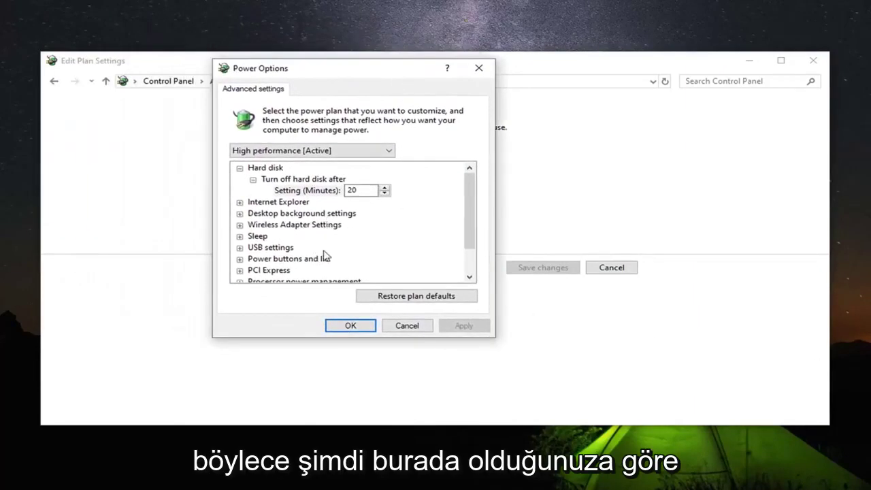
scroll(311, 259, down, 1)
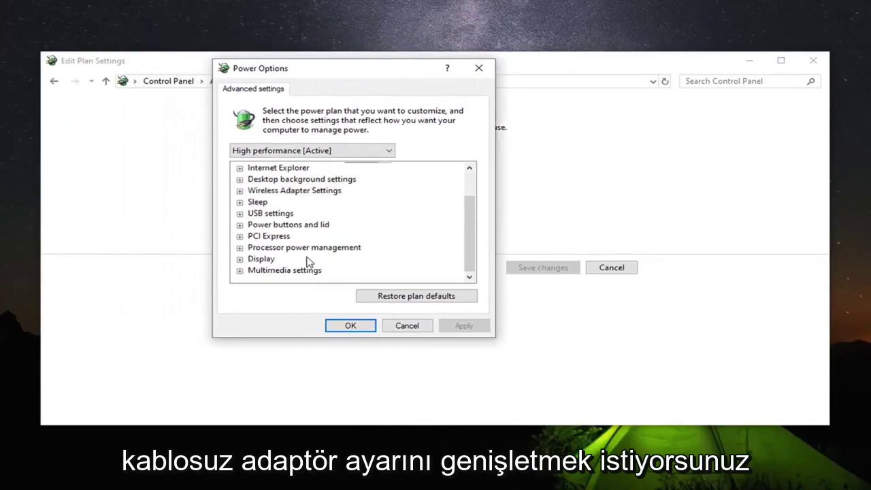
click(240, 192)
click(239, 191)
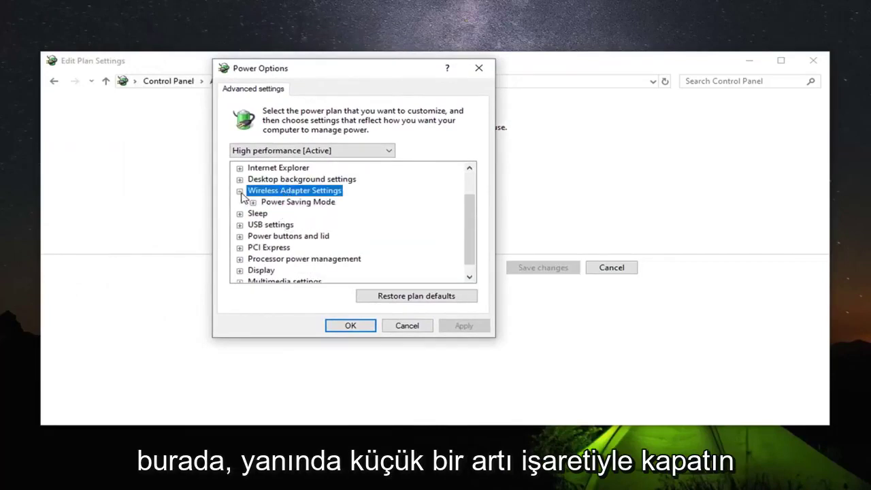
click(260, 204)
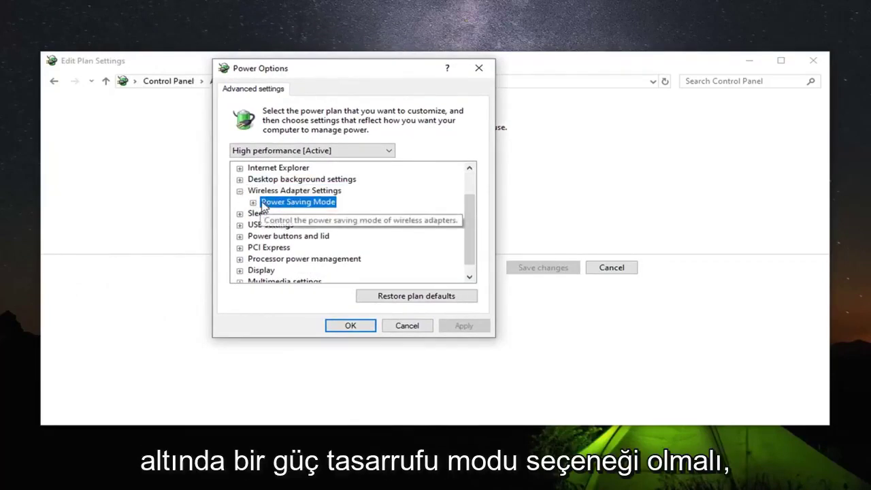
click(253, 202)
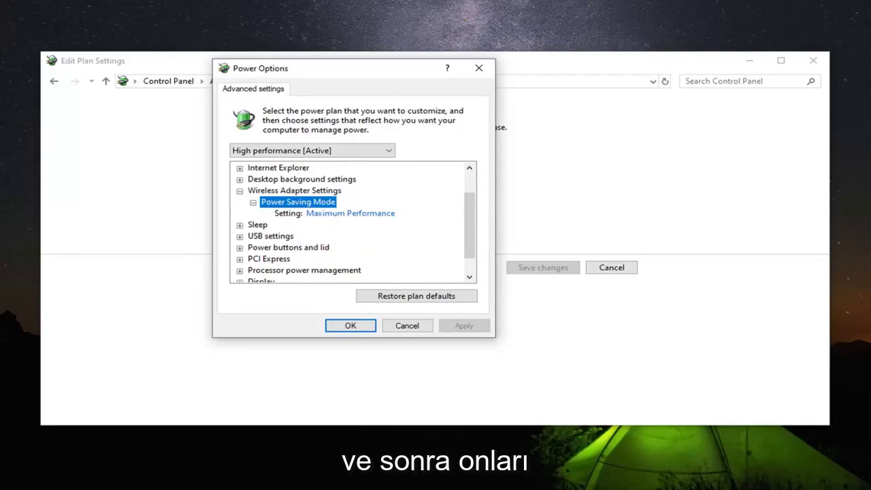
Step: Set Power Saving Mode to Maximum Performance, then apply and confirm with OK
click(359, 215)
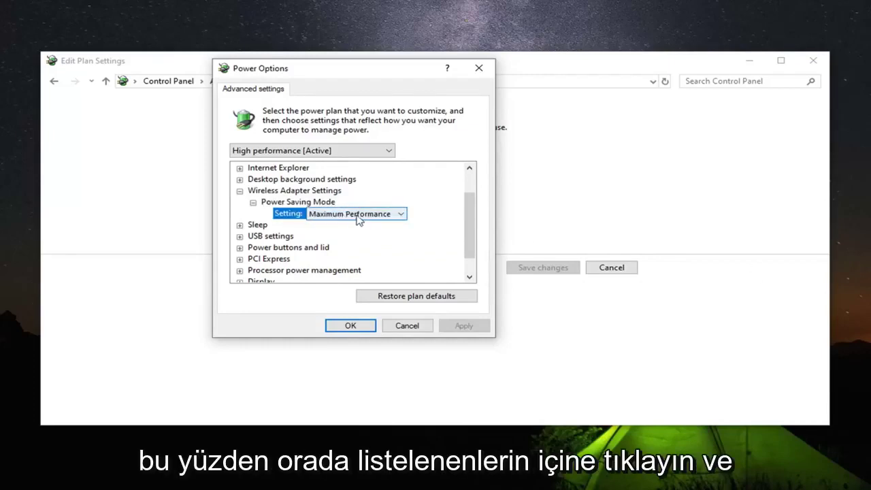
click(392, 218)
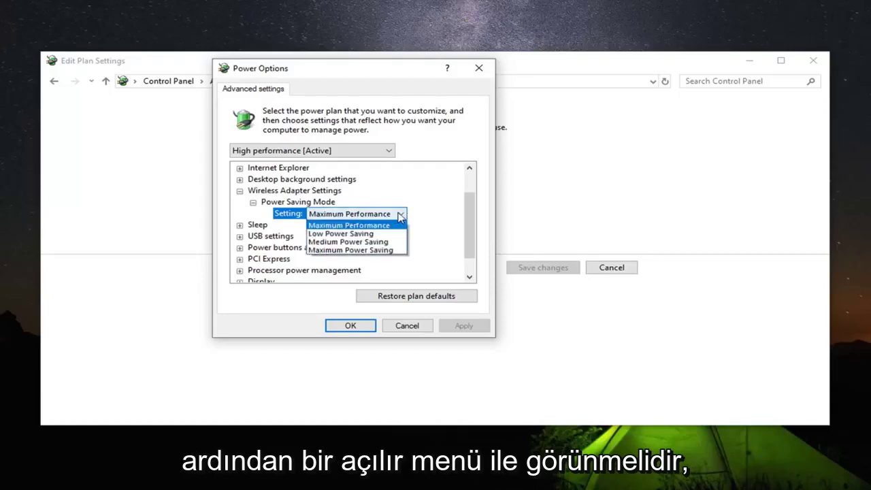
click(350, 225)
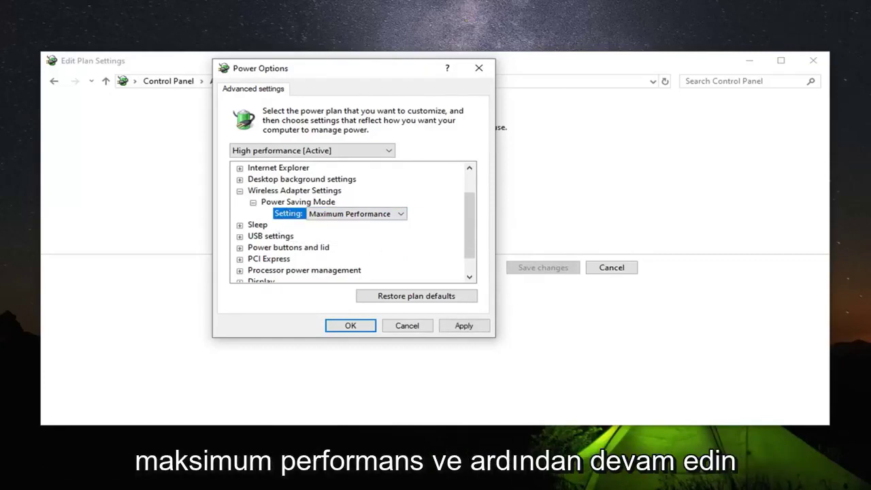
click(464, 326)
click(346, 328)
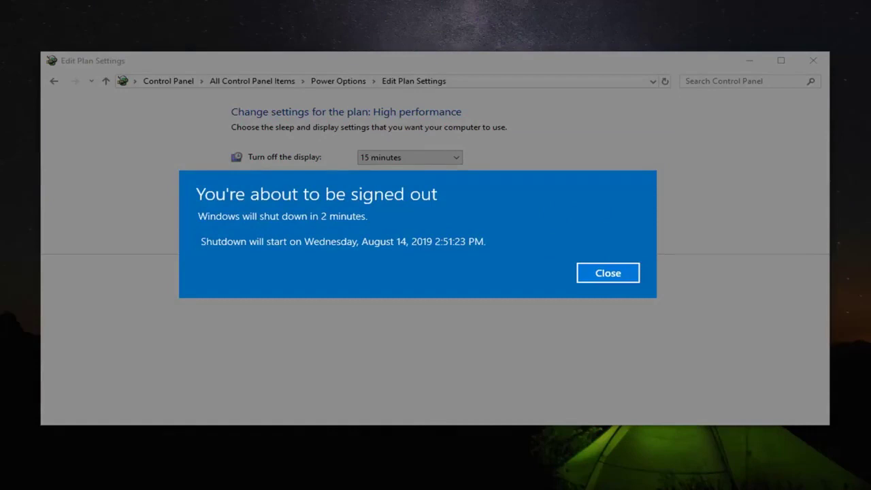
Step: Dismiss the sign-out notice, close Edit Plan Settings, and search Windows for 'device manager'
click(607, 273)
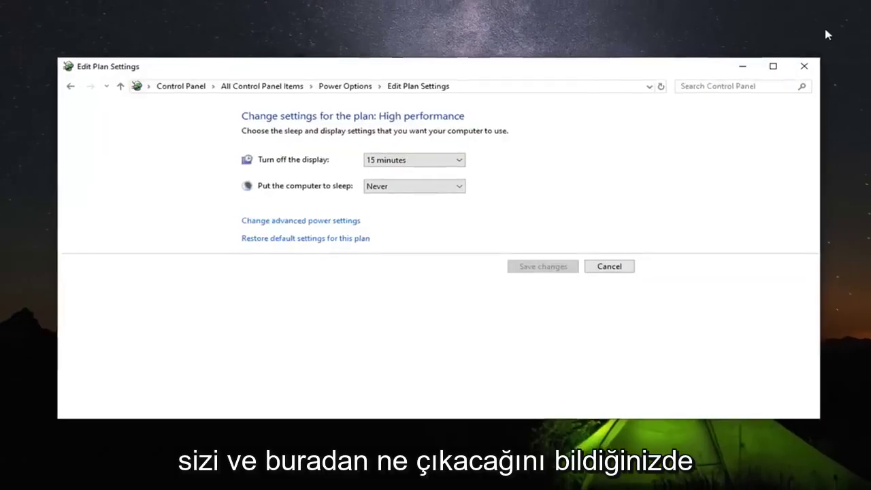
click(813, 60)
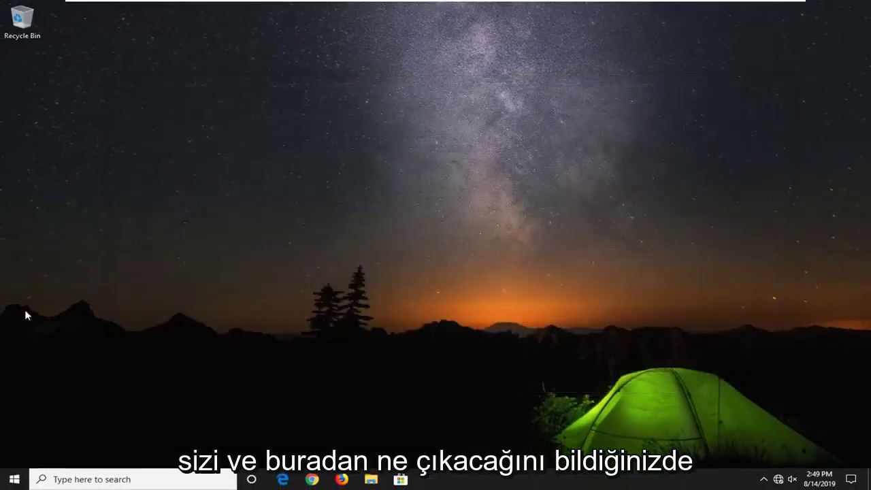
click(14, 479)
text(device manager)
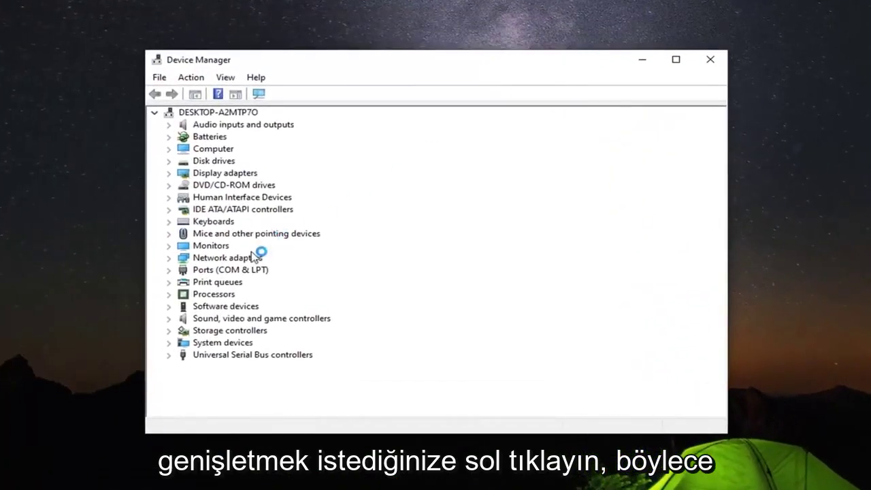
Step: Uncheck 'Allow the computer to turn off this device to save power' for the Intel 82574L Gigabit adapter
click(232, 262)
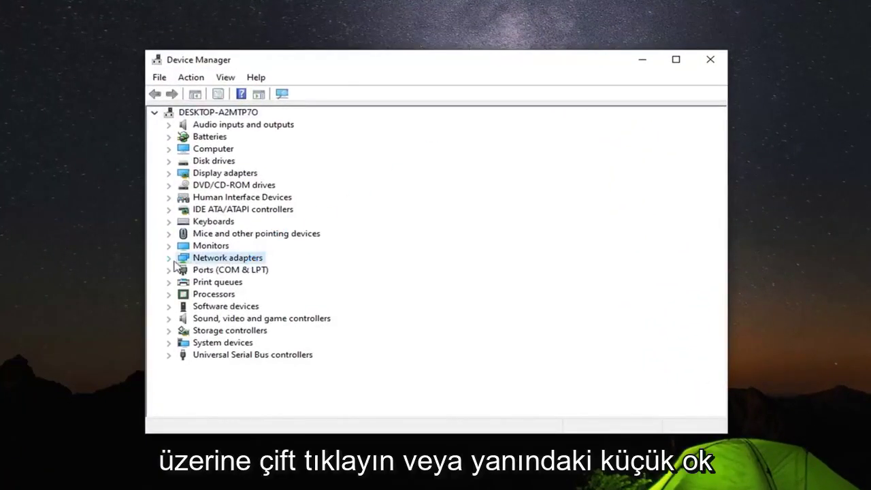
click(169, 258)
click(216, 272)
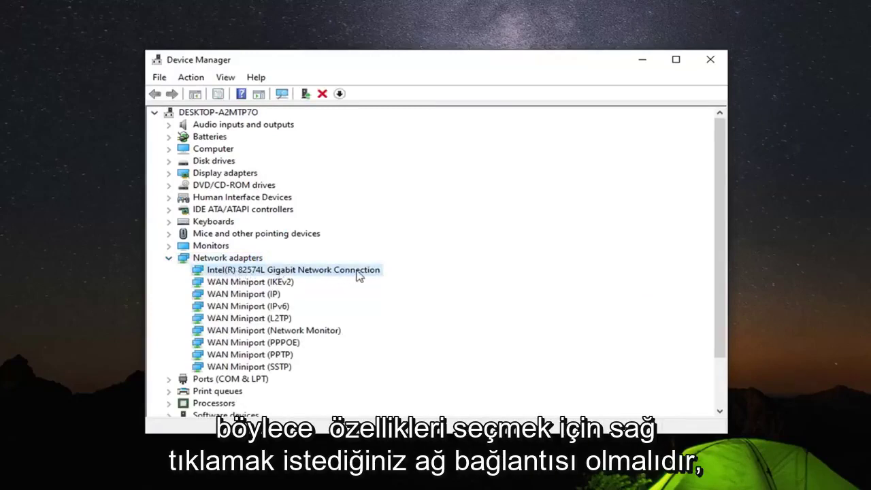
right_click(231, 270)
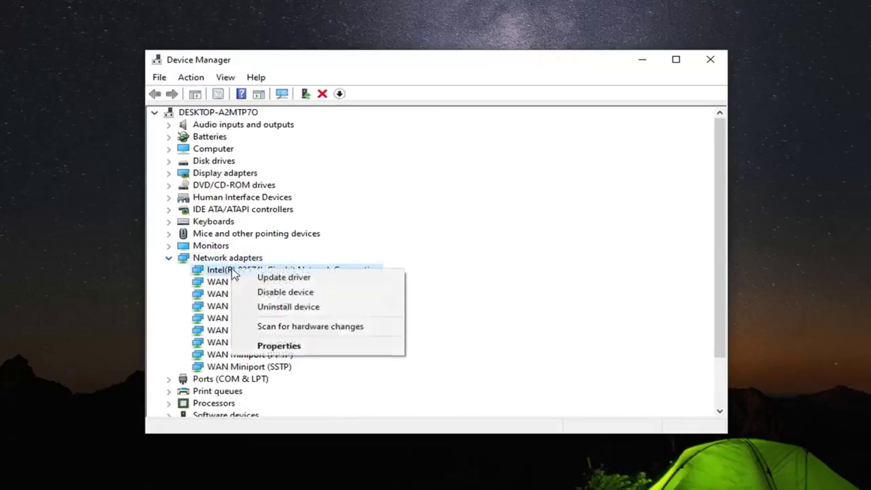
click(285, 346)
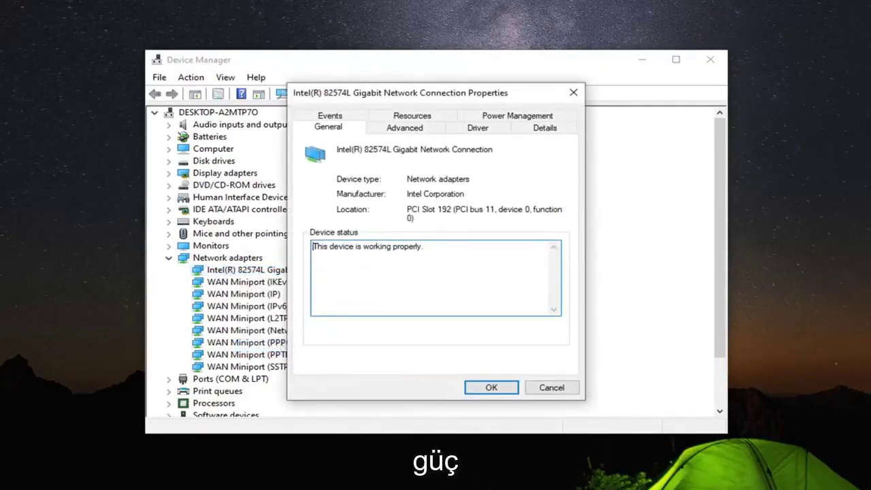
click(505, 116)
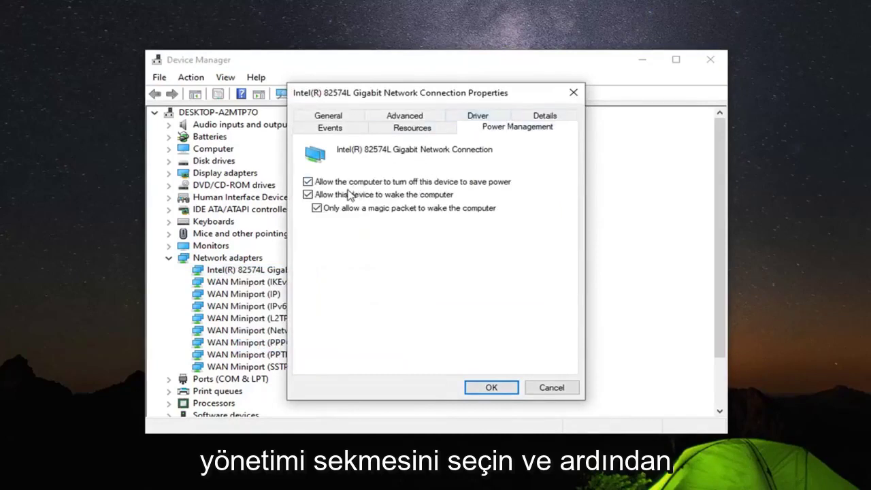
click(308, 181)
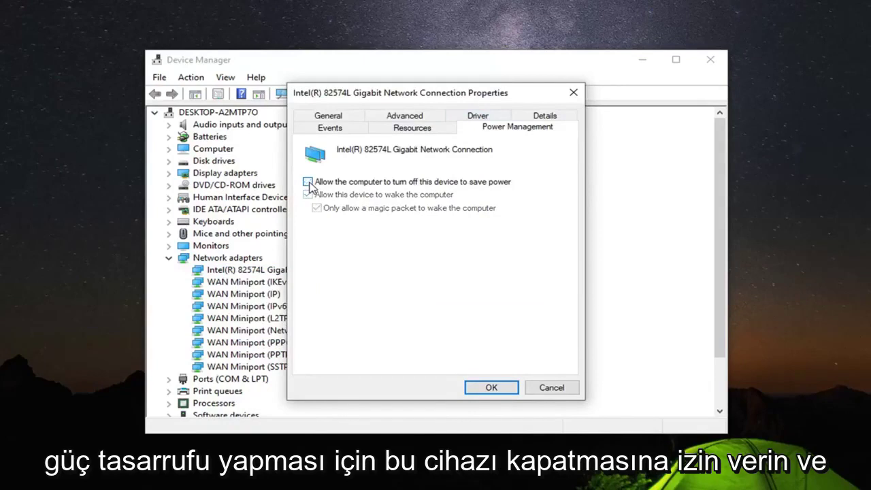
click(491, 386)
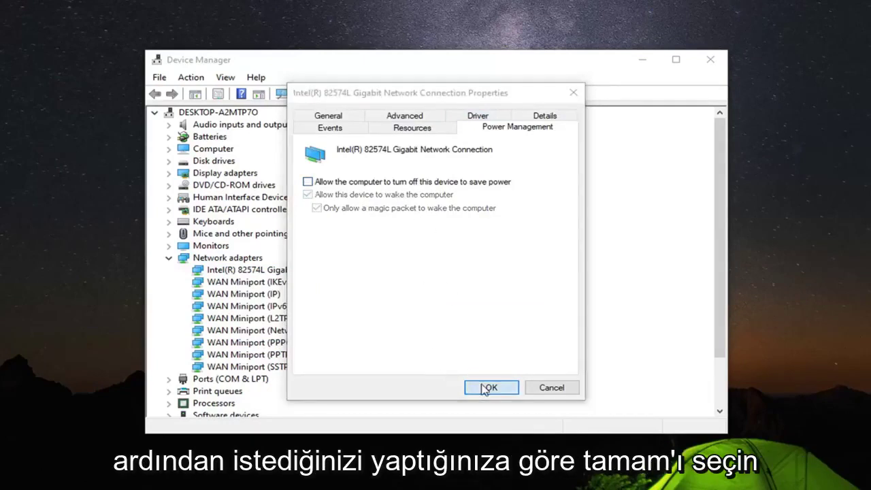
right_click(243, 270)
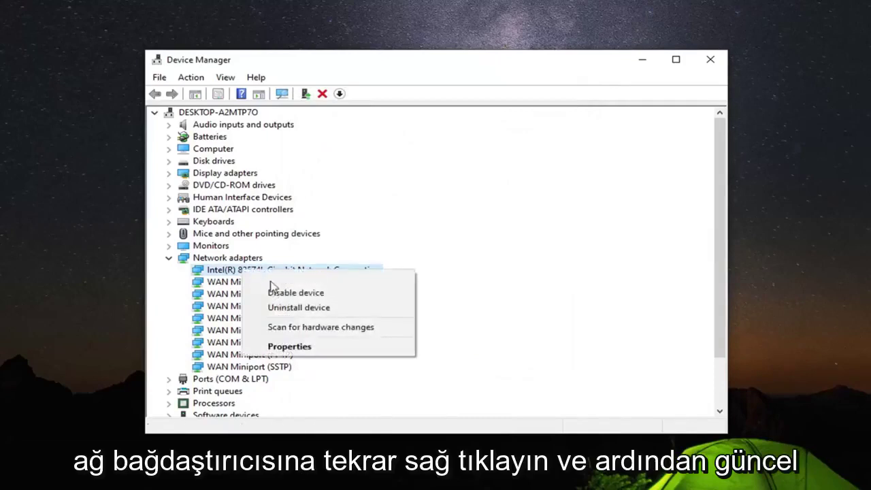
click(279, 279)
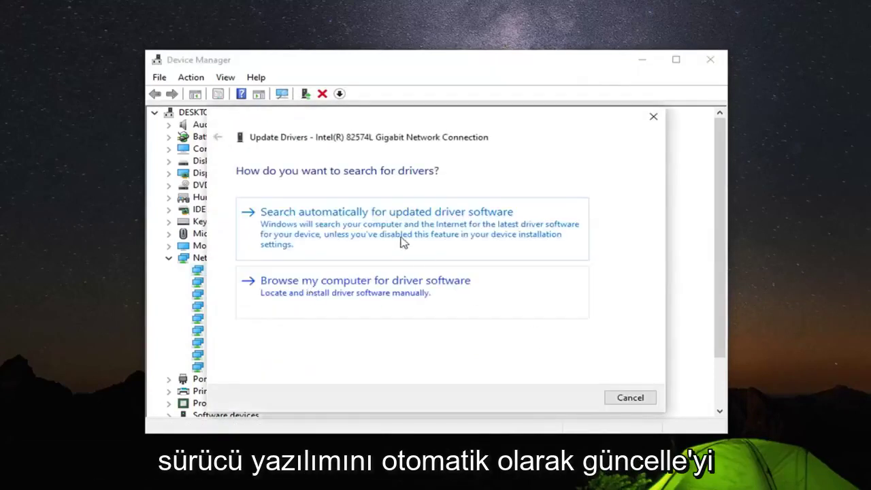
click(391, 228)
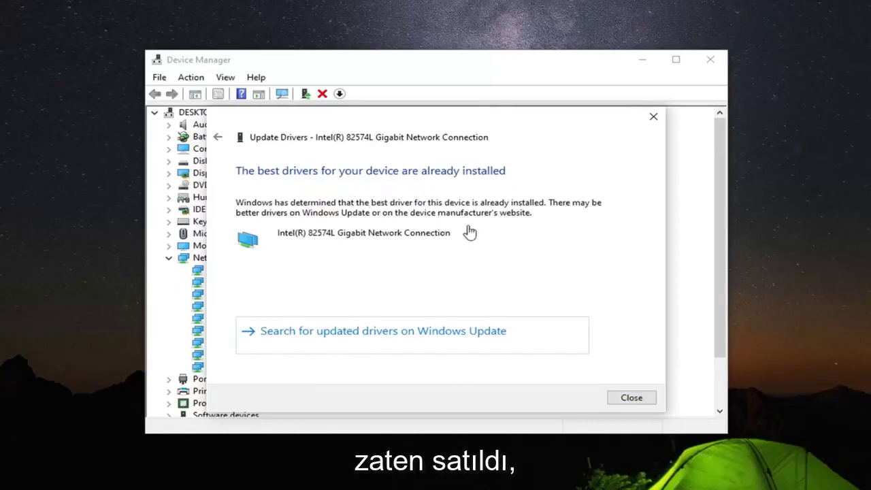
Step: Reinstall the Intel(R) 82574L Gigabit Network Connection driver, picking it from the computer's compatible driver list
click(639, 403)
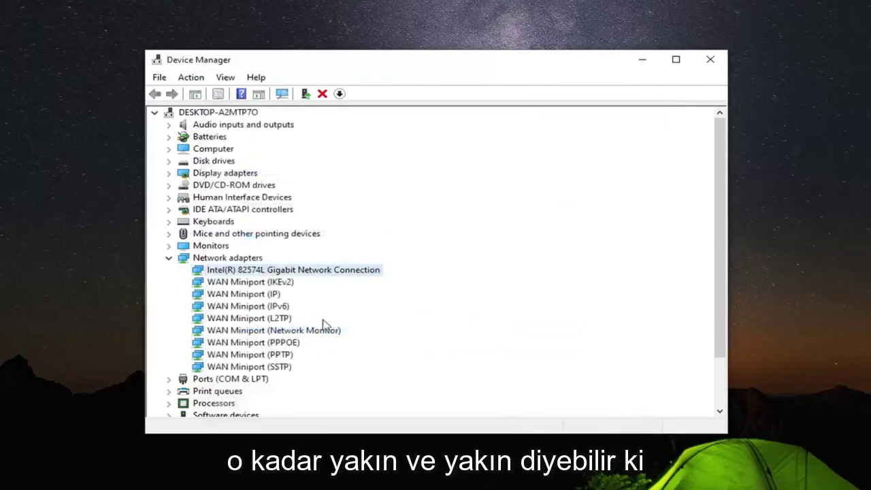
right_click(290, 271)
click(323, 279)
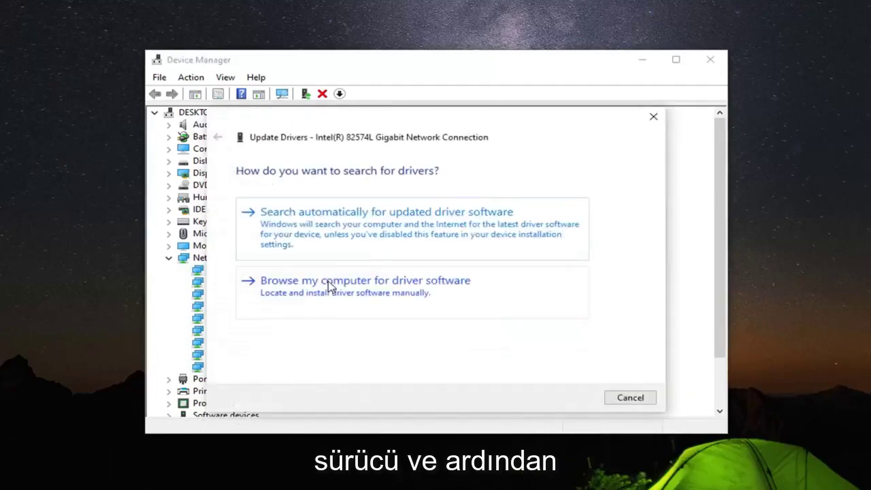
click(362, 296)
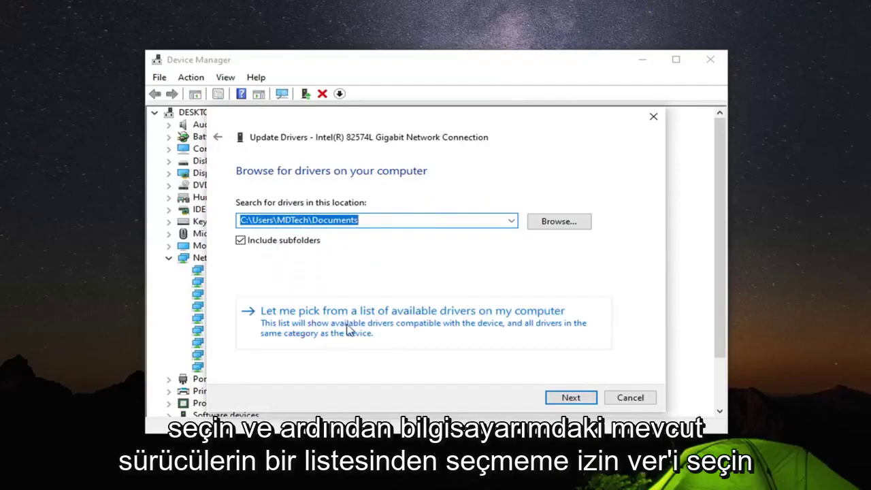
click(439, 331)
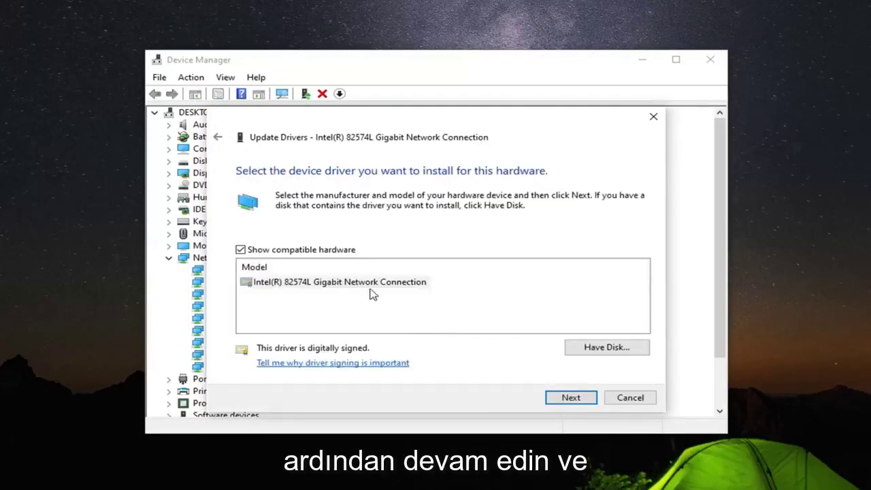
click(350, 285)
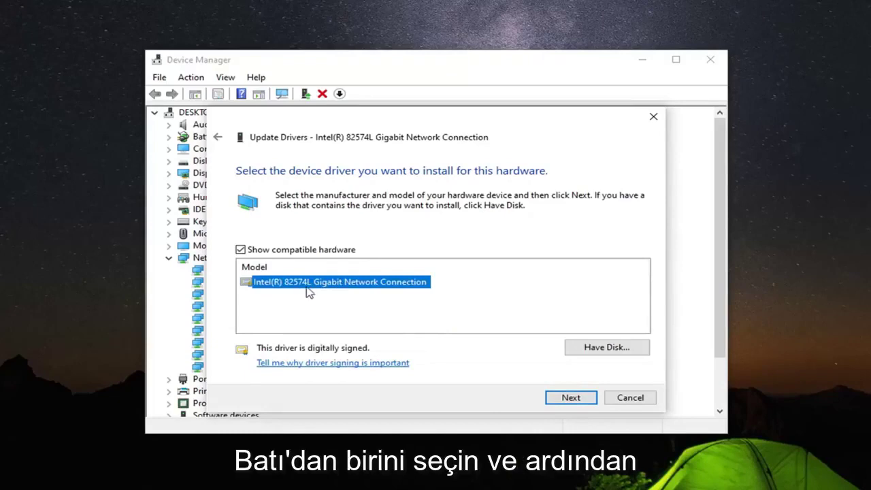
click(568, 400)
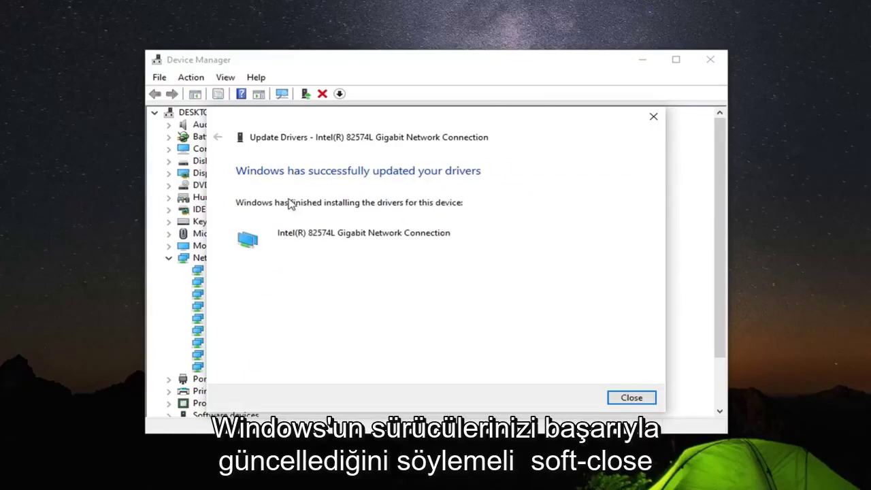
Step: Close the Update Drivers confirmation window
click(644, 400)
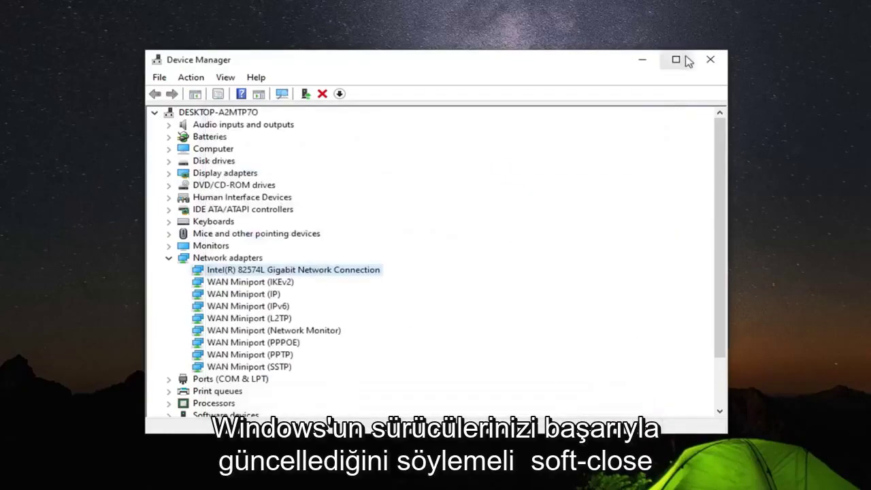